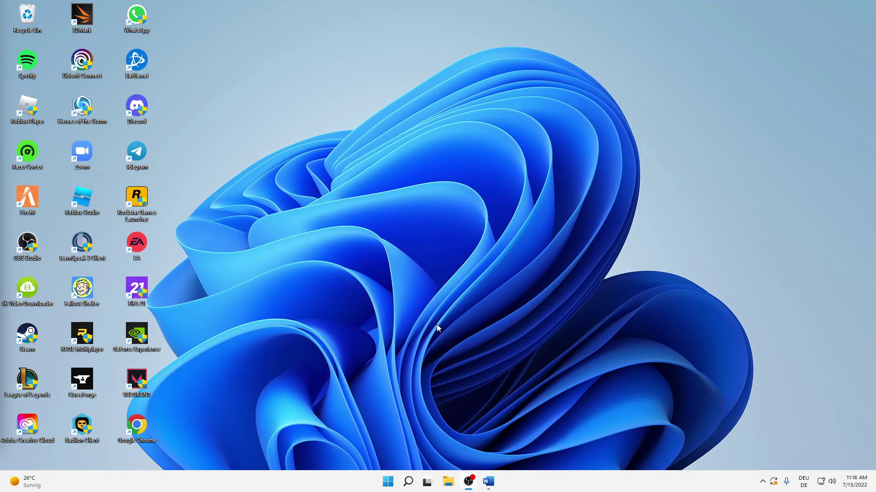
Launch Control Panel from the Windows search results for 'control'.
left_click(408, 481)
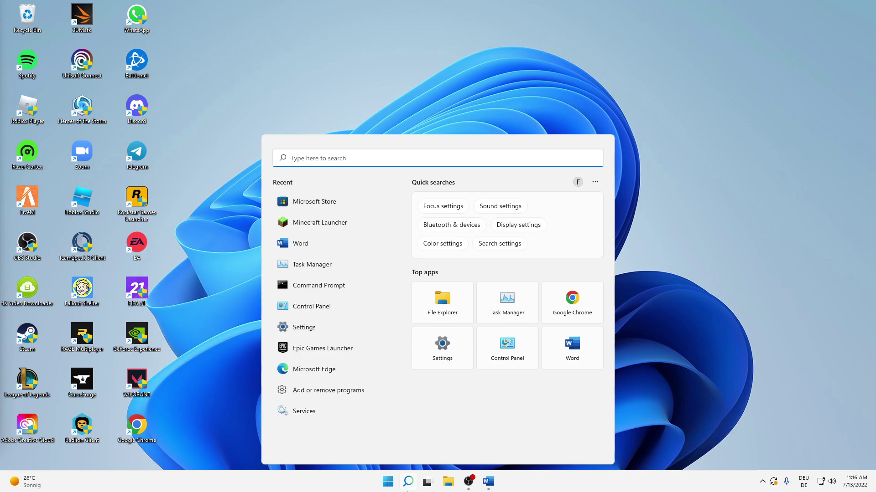
type("c")
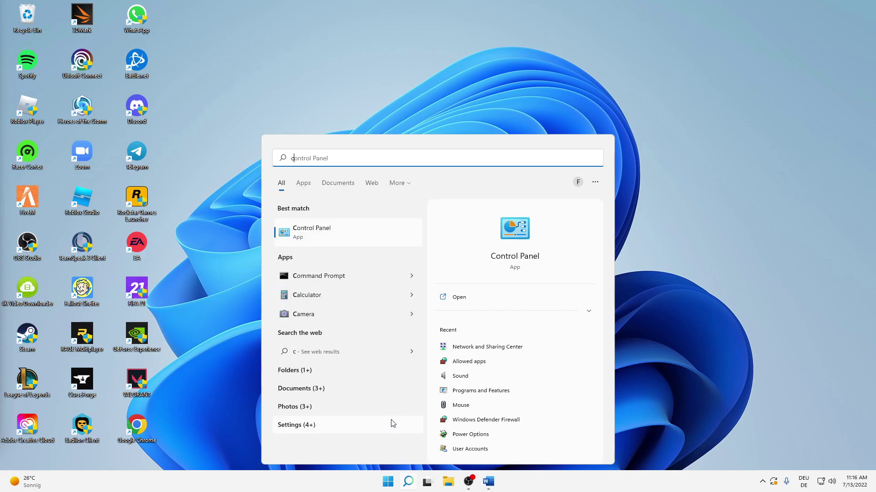
type("onb")
key("BackSpace")
type("trol")
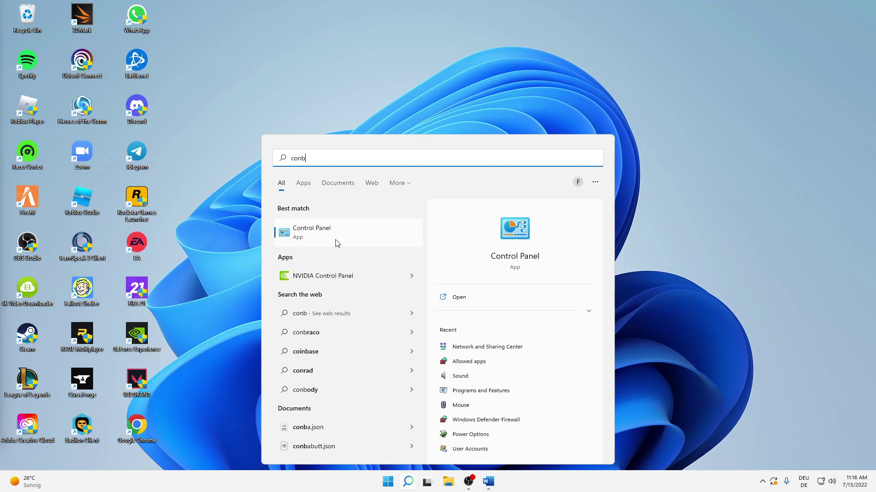
left_click(319, 236)
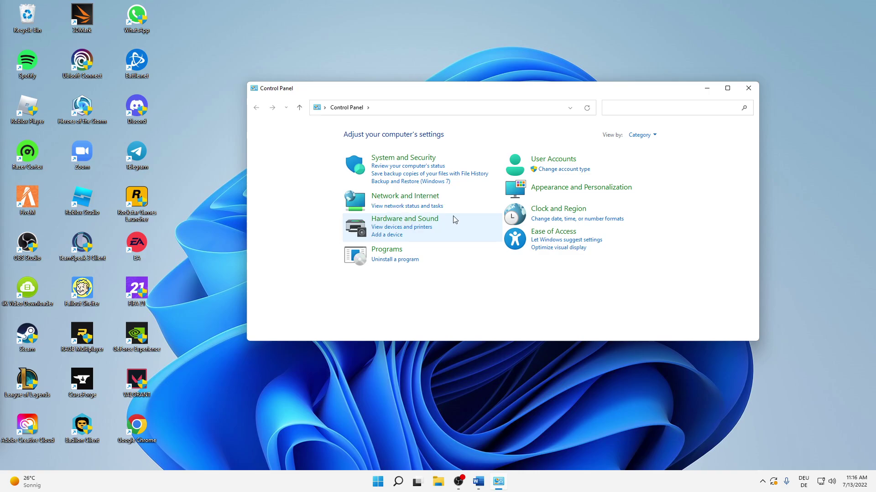
Navigate through Network and Internet to the Network and Sharing Center.
left_click(642, 136)
left_click(647, 146)
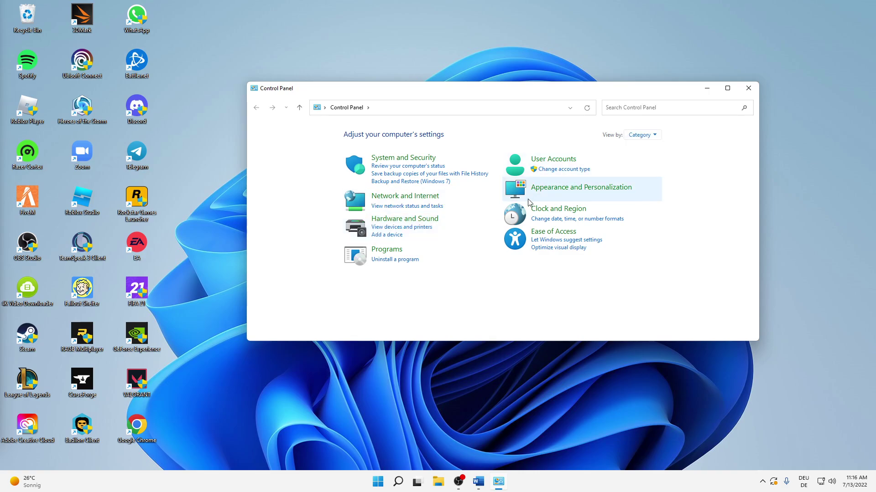
left_click(393, 200)
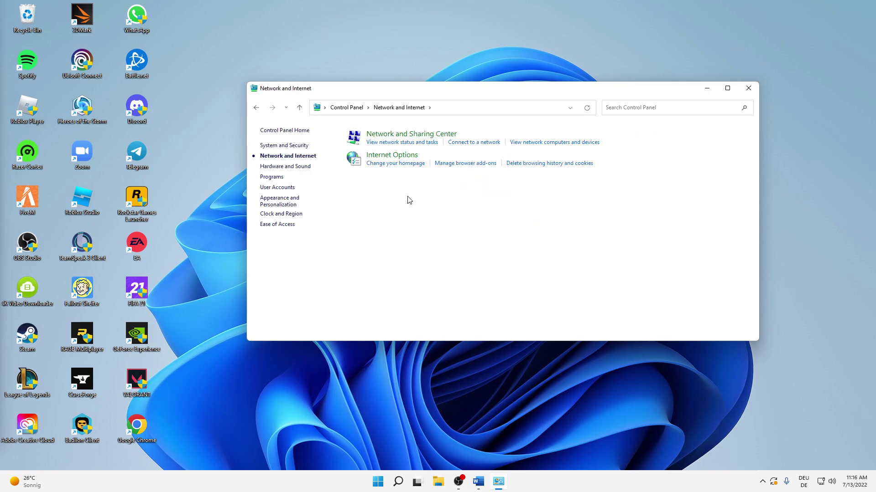
left_click(421, 136)
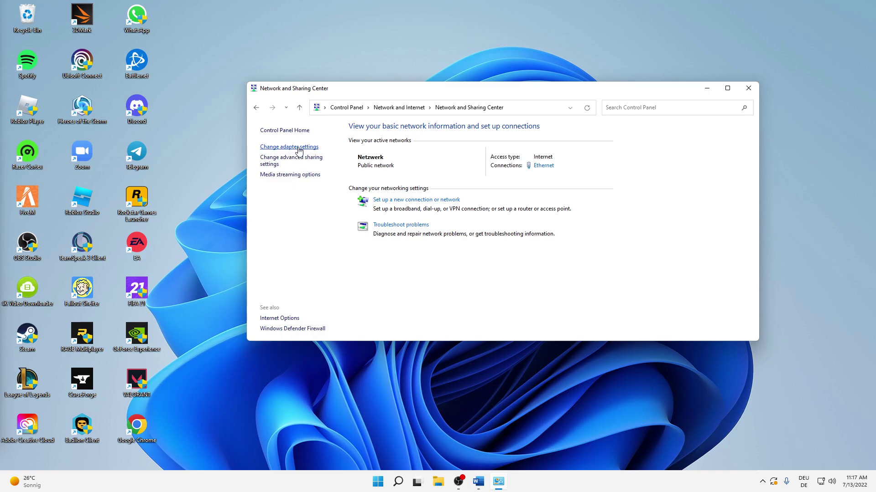
In Network Connections, disable the Ethernet adapter and re-enable it so it reconnects.
left_click(299, 152)
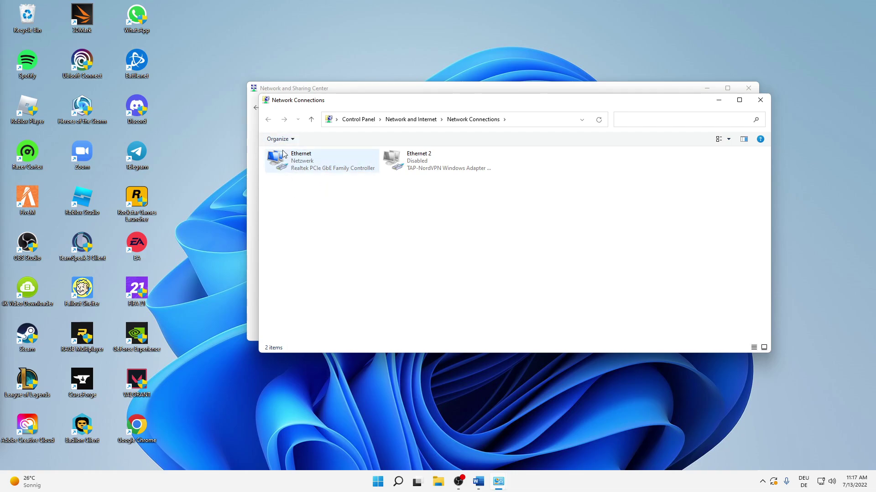
right_click(327, 159)
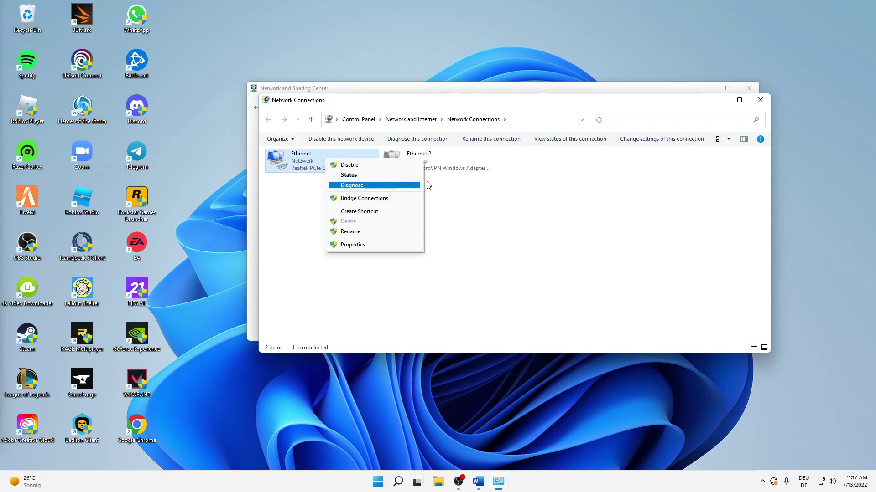
left_click(361, 166)
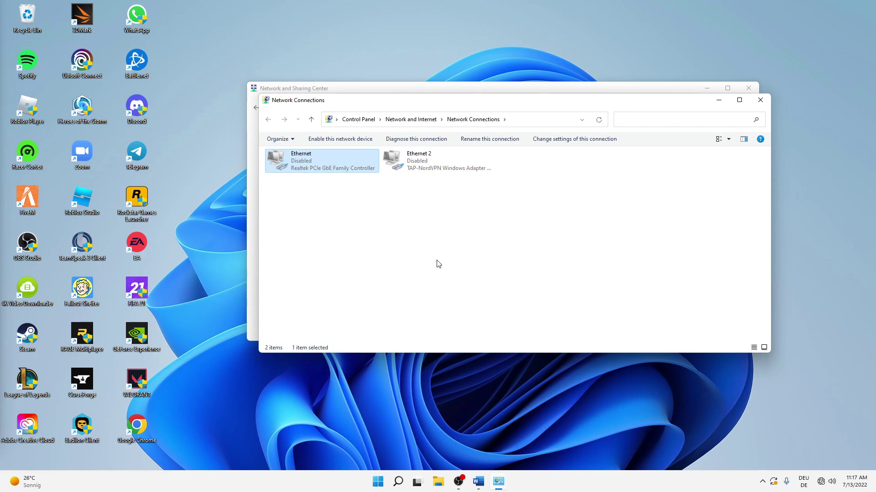
right_click(323, 160)
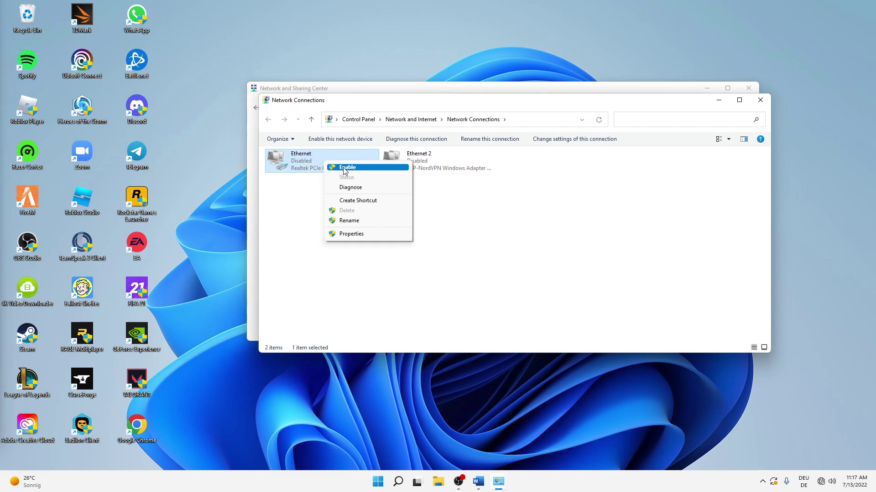
left_click(346, 168)
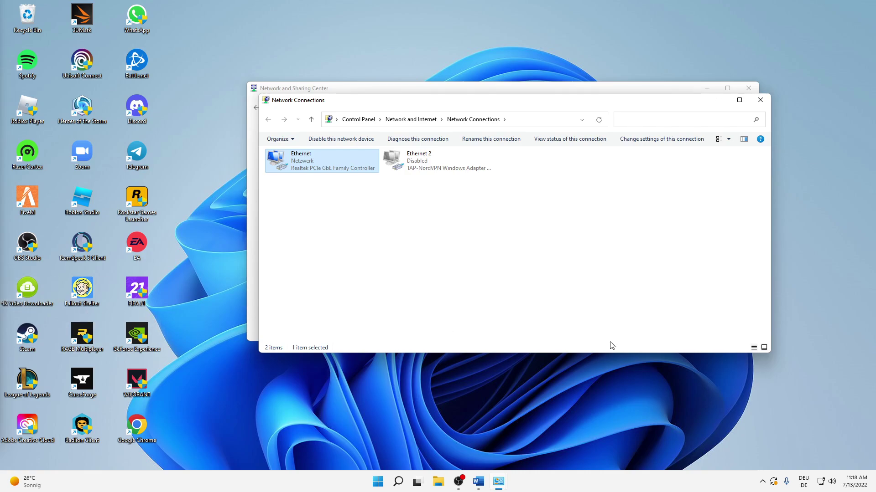
Reach the Ethernet connection's IPv4 settings from its status and properties.
left_click(759, 101)
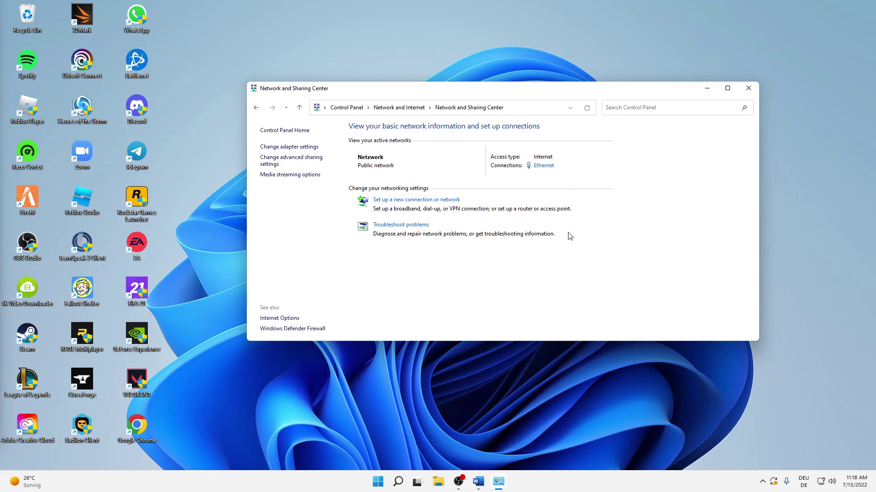
left_click(549, 167)
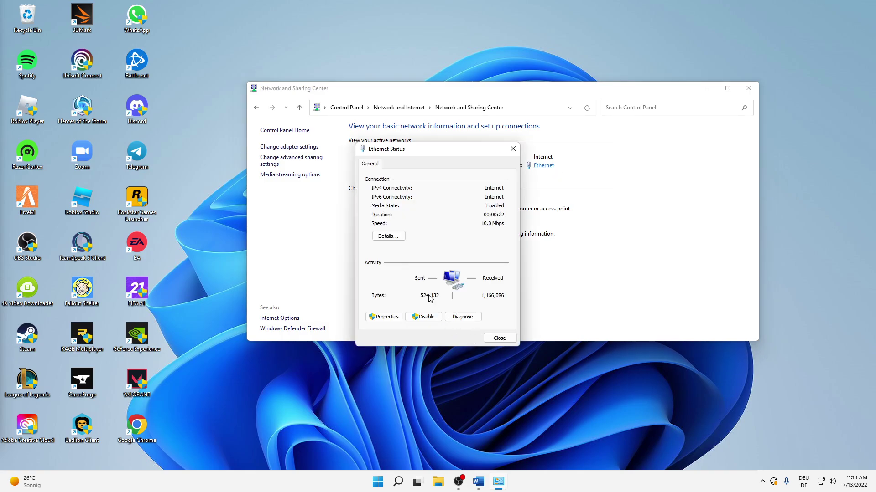
left_click(385, 317)
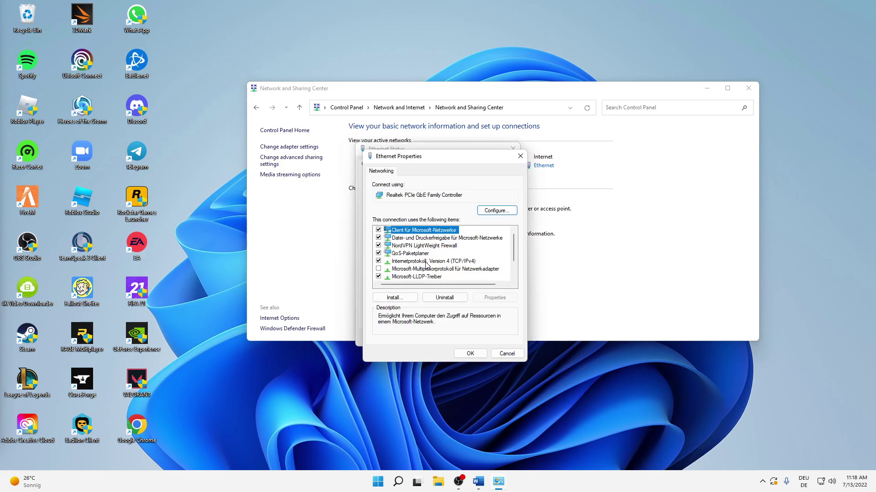
left_click(426, 261)
left_click(490, 297)
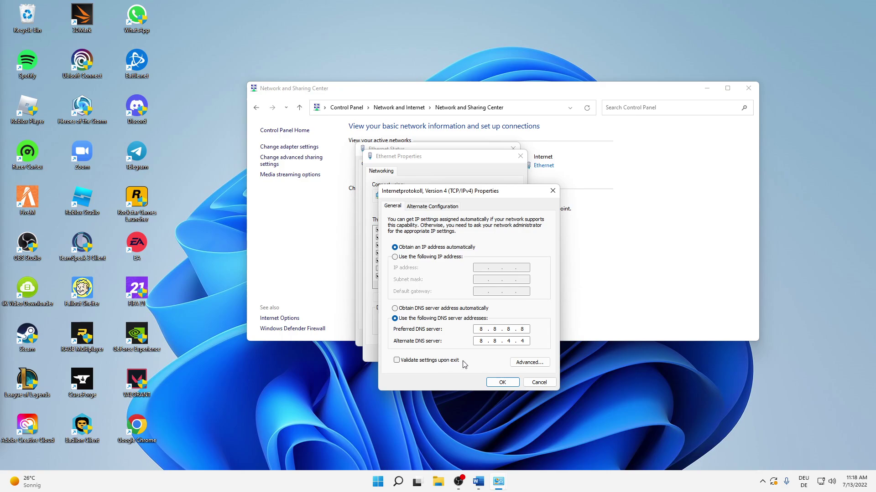
Apply DNS servers 8.8.8.8 and 8.8.4.4 and close the Ethernet properties and status windows.
left_click(503, 382)
left_click(470, 353)
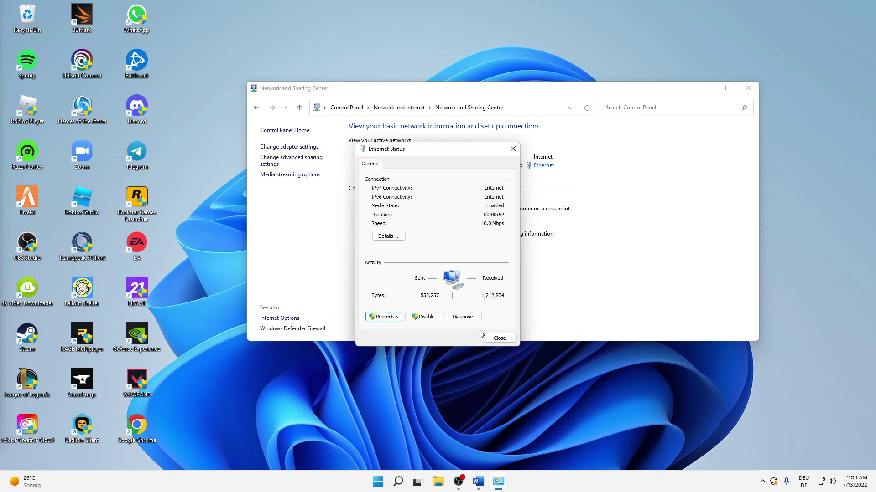
left_click(499, 338)
Close Control Panel and launch Command Prompt as administrator from search.
left_click(749, 89)
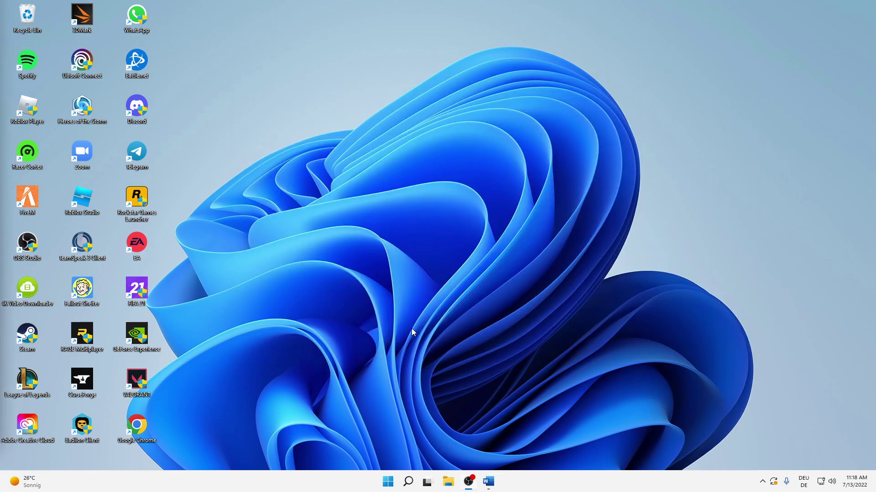
left_click(408, 482)
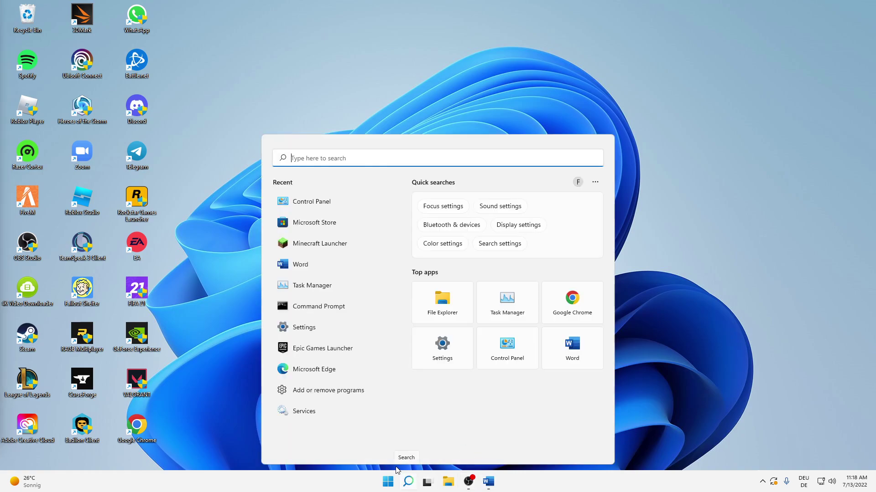
type("cmd")
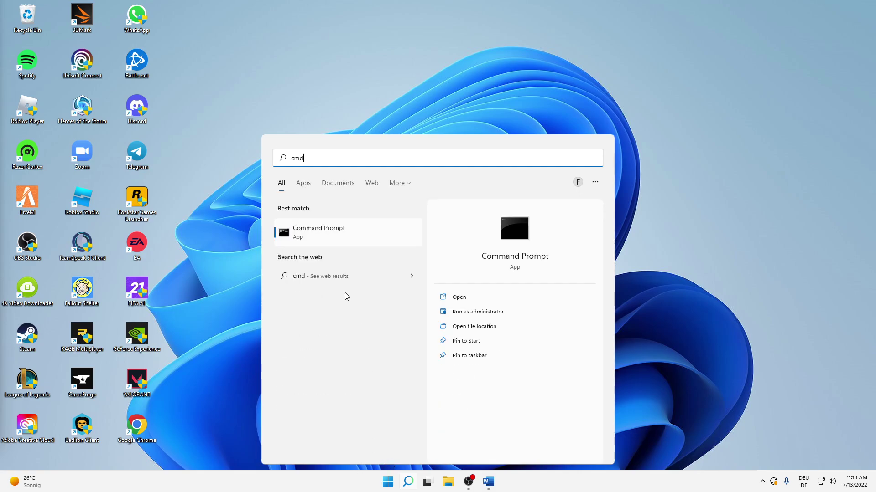
right_click(332, 234)
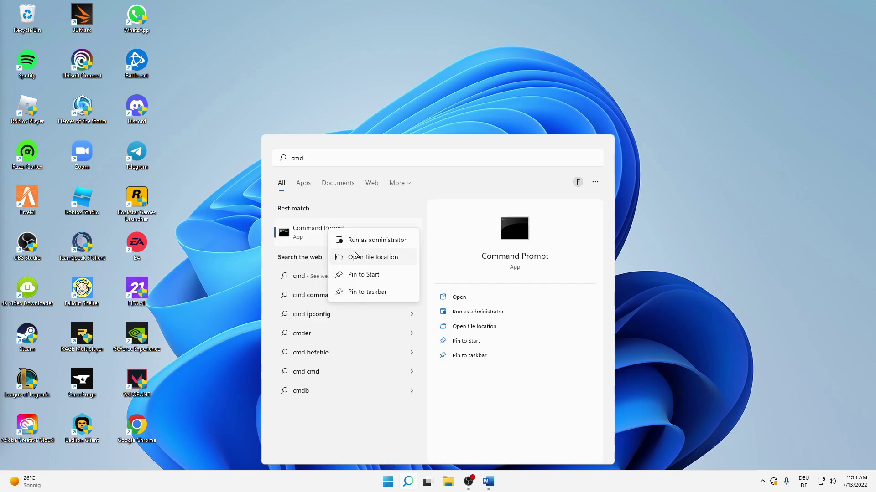
left_click(376, 240)
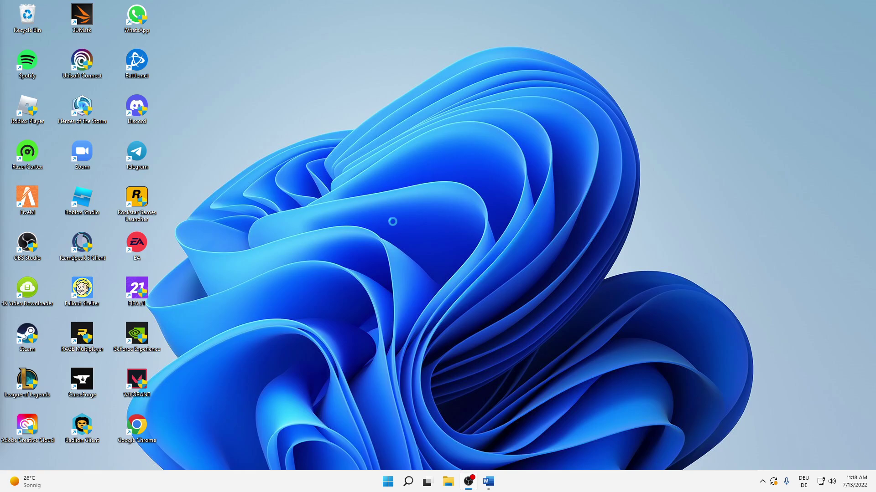
left_click(384, 307)
Run ipconfig /flushdns to flush the DNS resolver cache.
left_click_drag(248, 120, 387, 103)
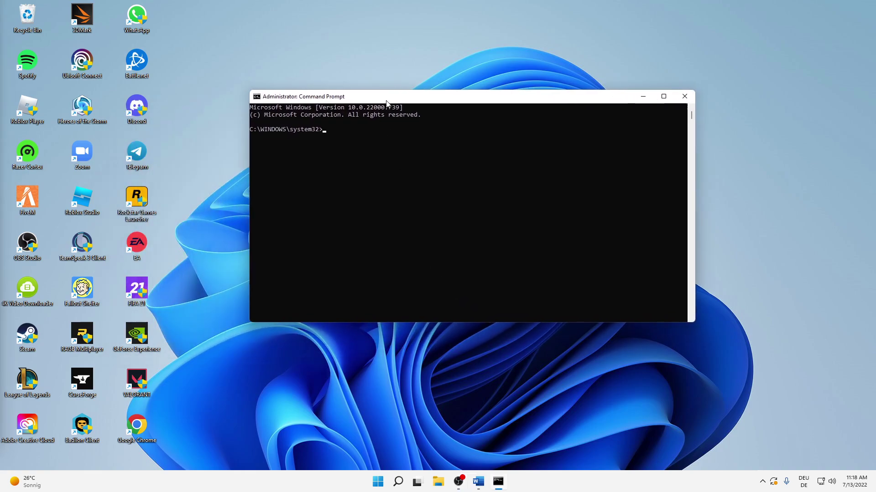
type("ipconfig")
type(" /flushd")
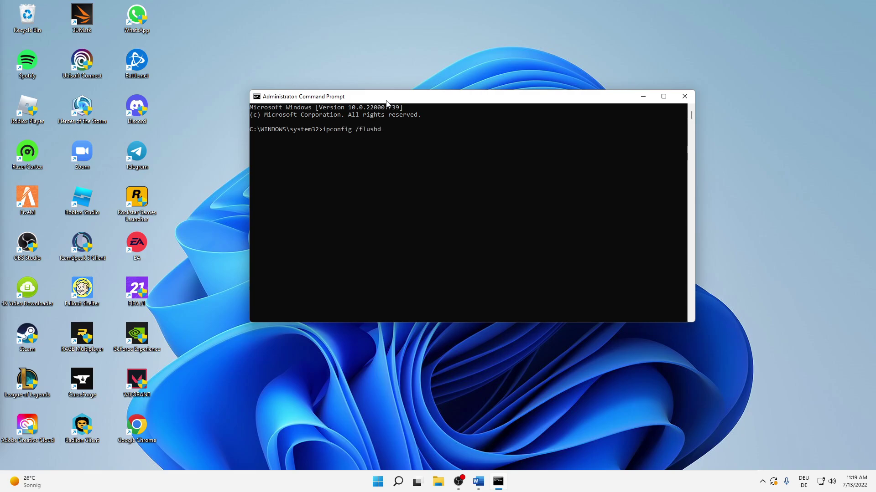
type("ns")
key("Return")
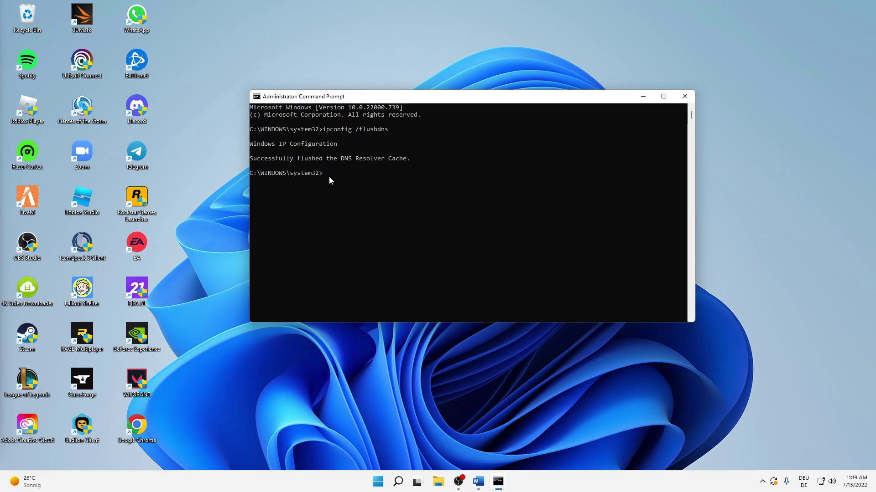
type("e")
type("xit")
Exit the elevated Command Prompt, leaving the desktop clear.
key("Return")
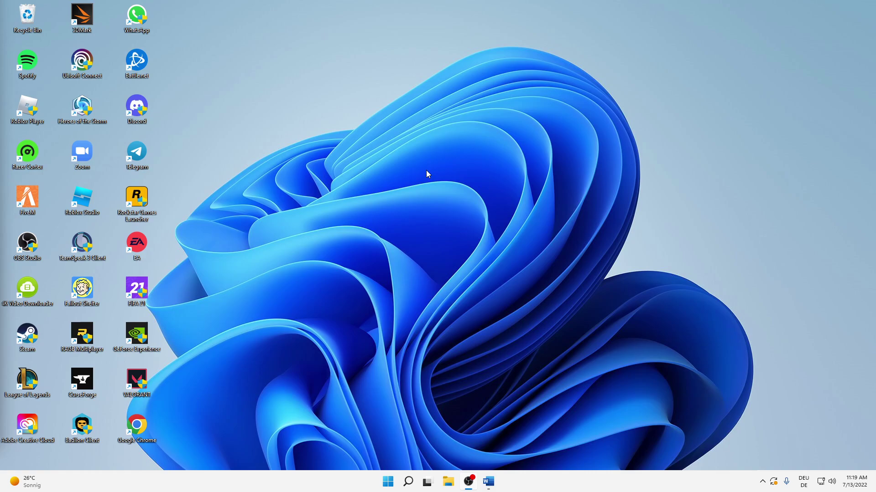